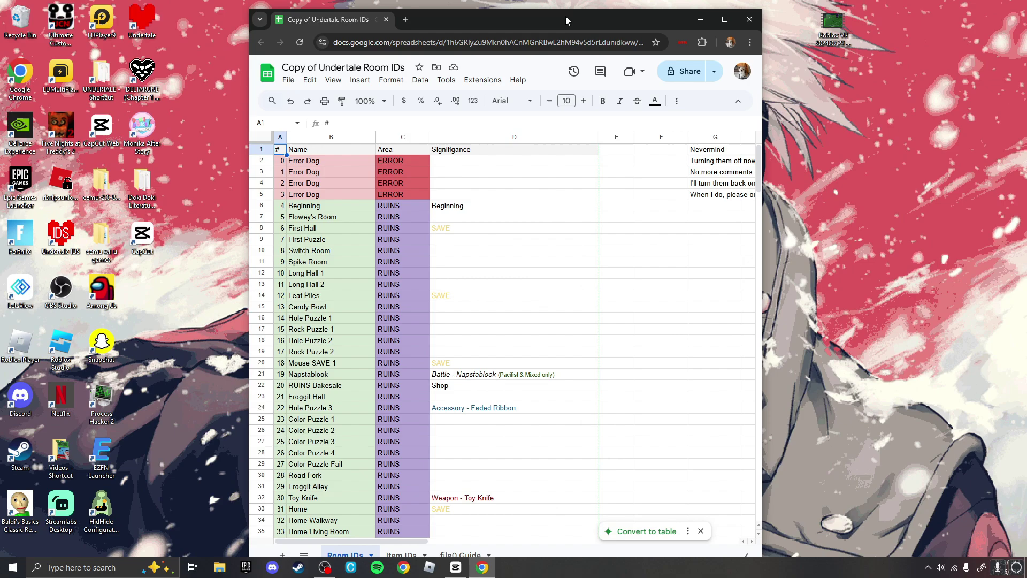
Snap the spreadsheet to the left half, show the file0 Guide sheet, then reveal the desktop
mouse_move(552, 45)
left_mouse_down()
mouse_move(305, 149)
mouse_move(1, 171)
left_mouse_up()
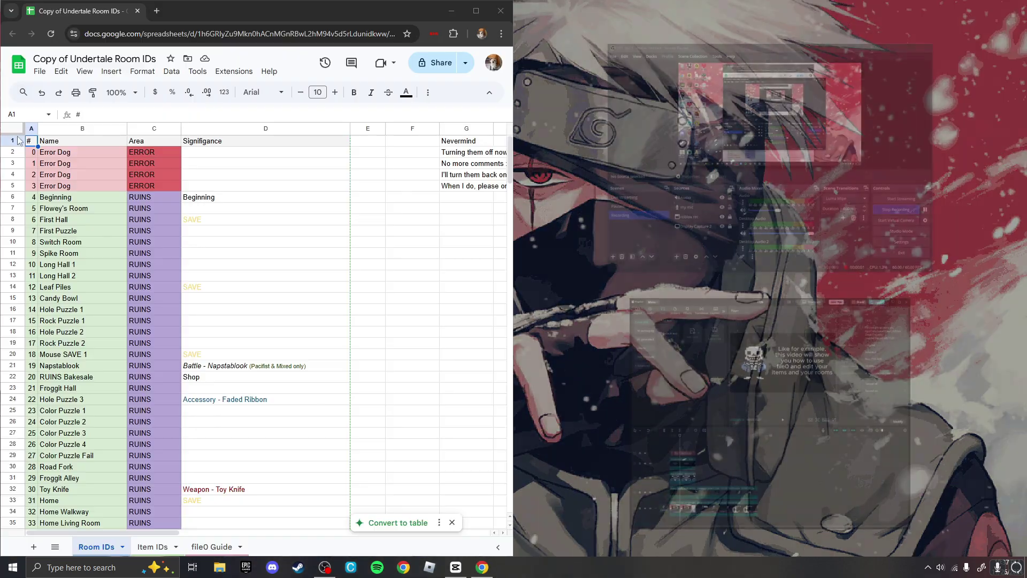
left_click(178, 108)
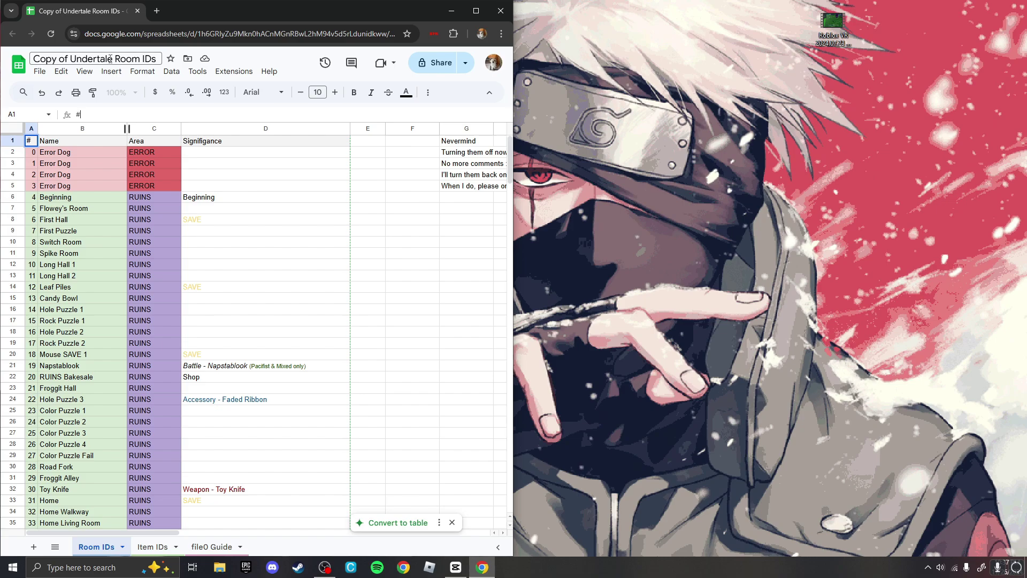
left_click(142, 547)
left_click(212, 547)
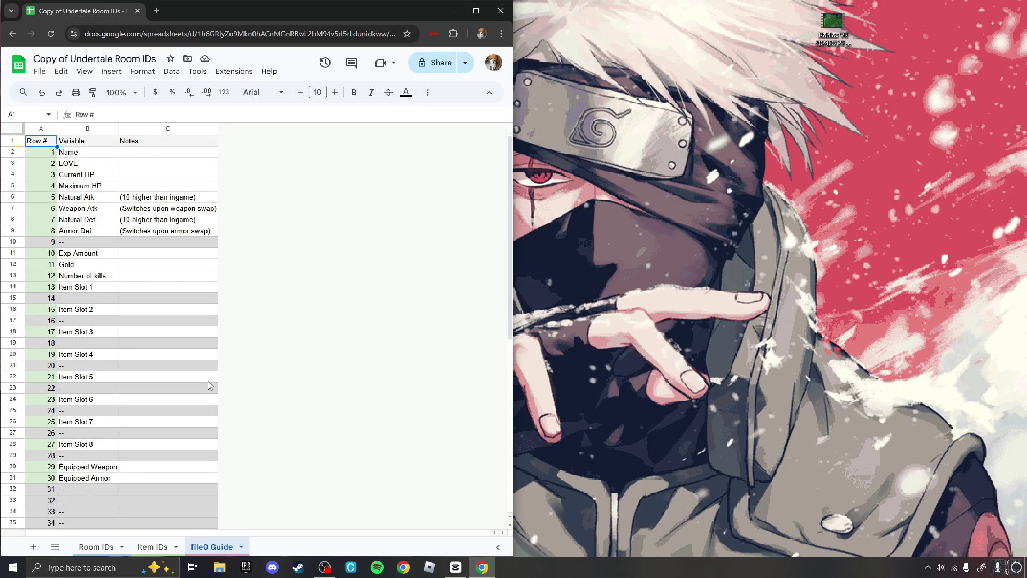
key("super+d")
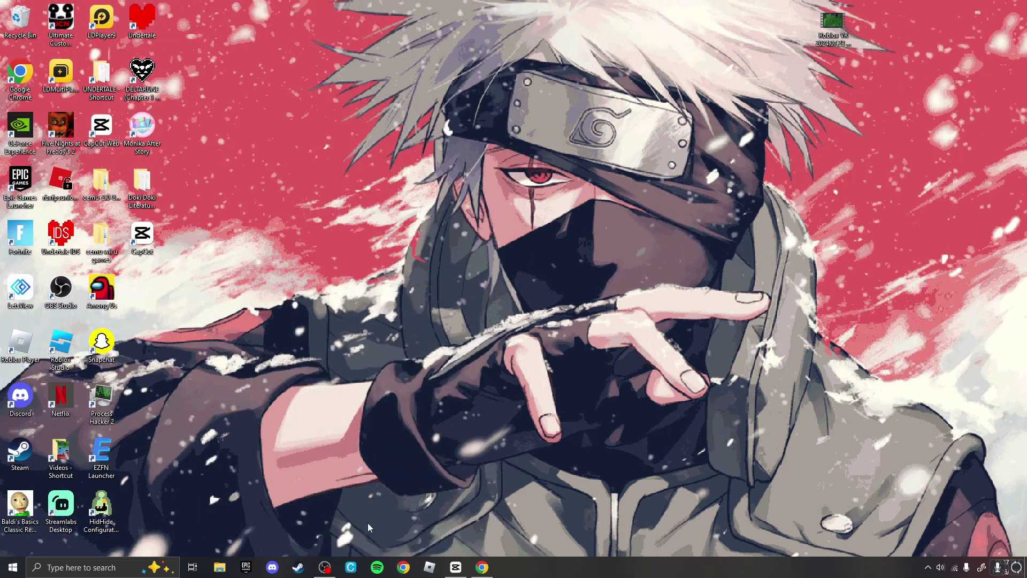
Search %appdata% and browse to the AppData\Local\UNDERTALE save folder
left_click(81, 570)
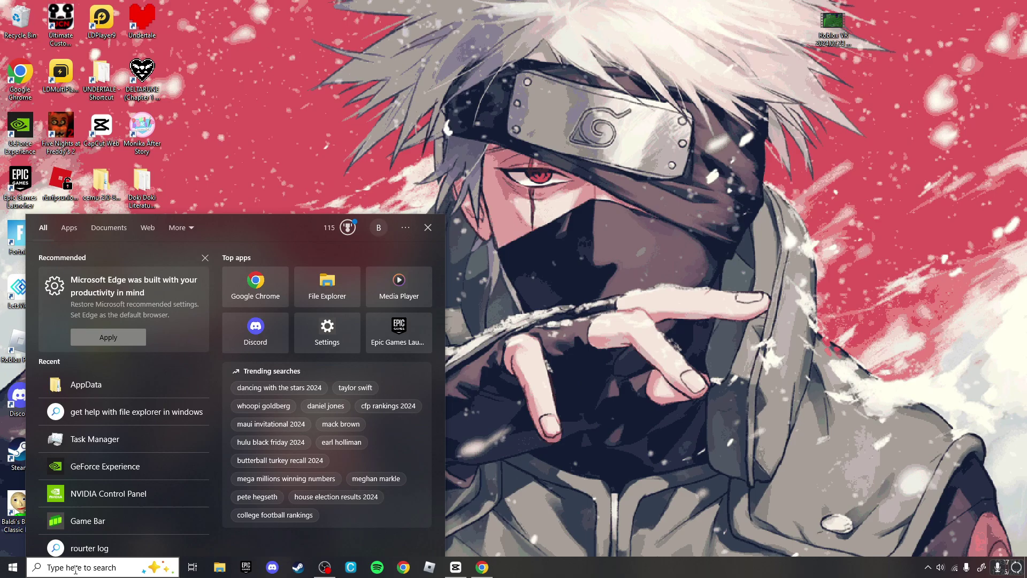
type("%appdata%")
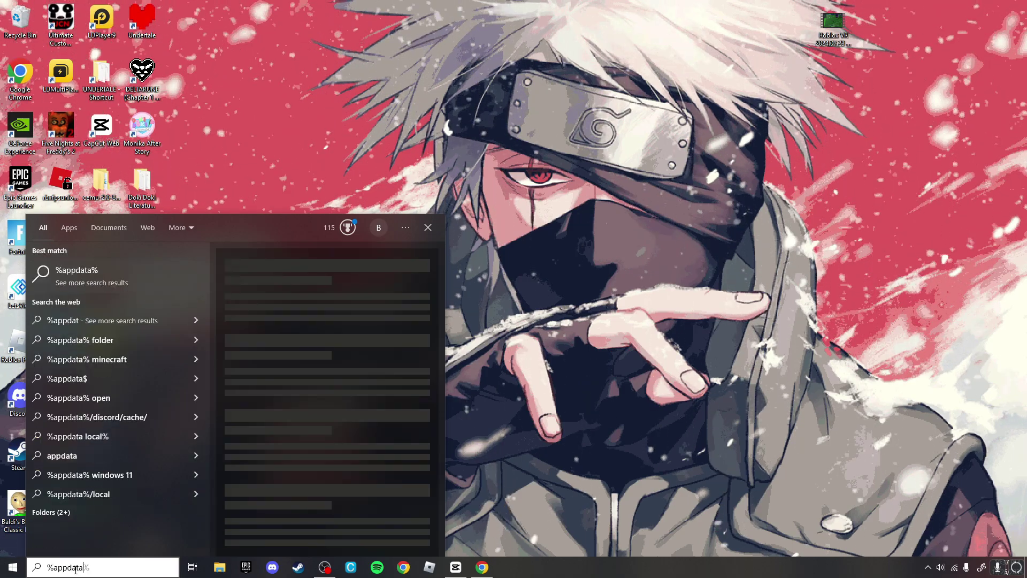
key("Return")
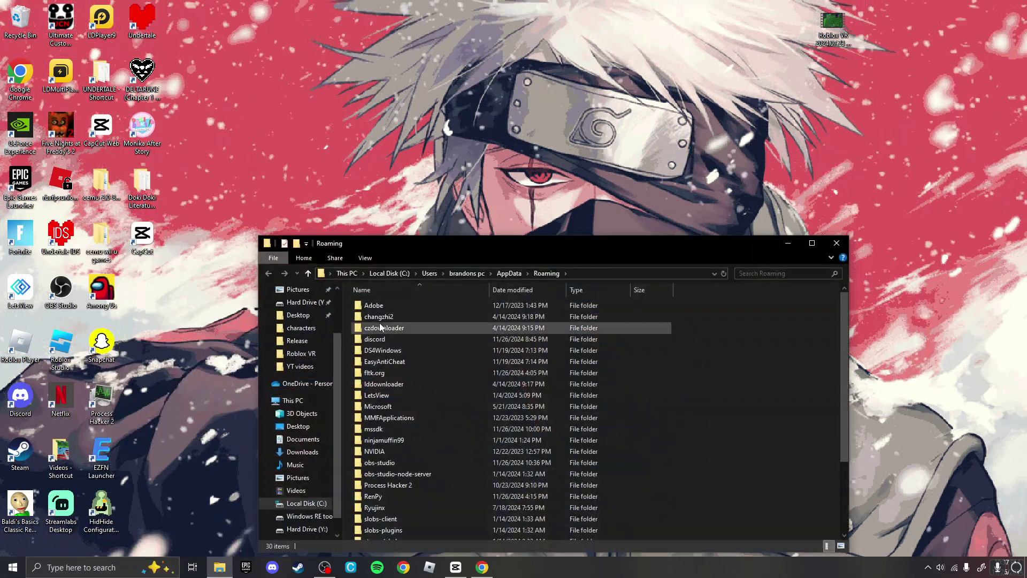
left_click(506, 274)
double_click(421, 327)
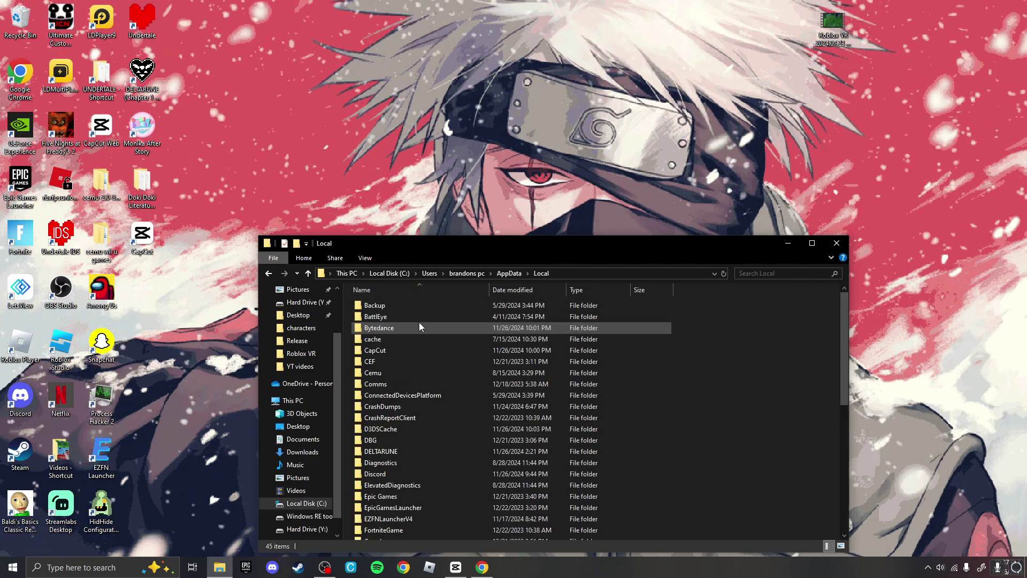
scroll(428, 436, "down", 8)
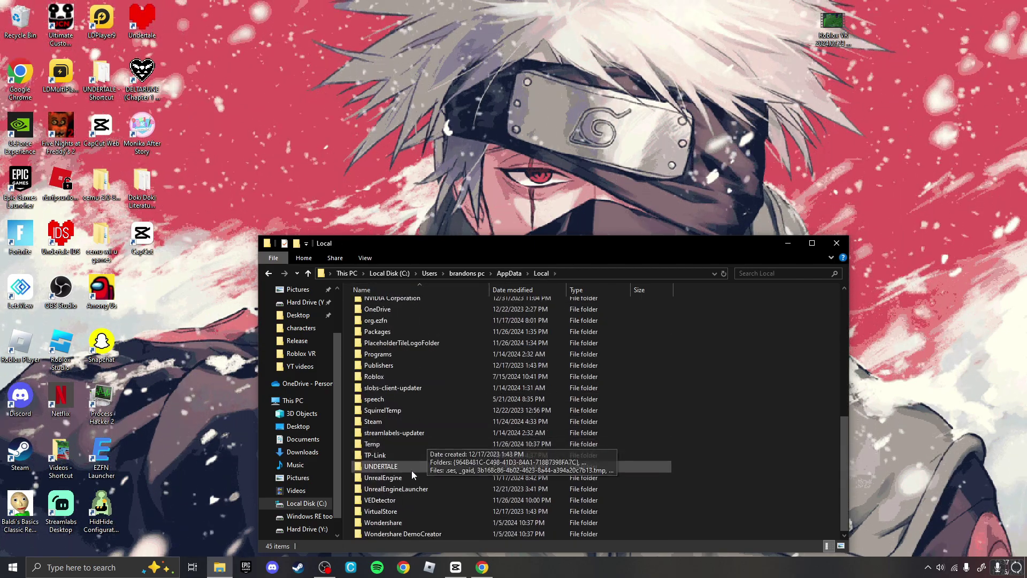
double_click(405, 467)
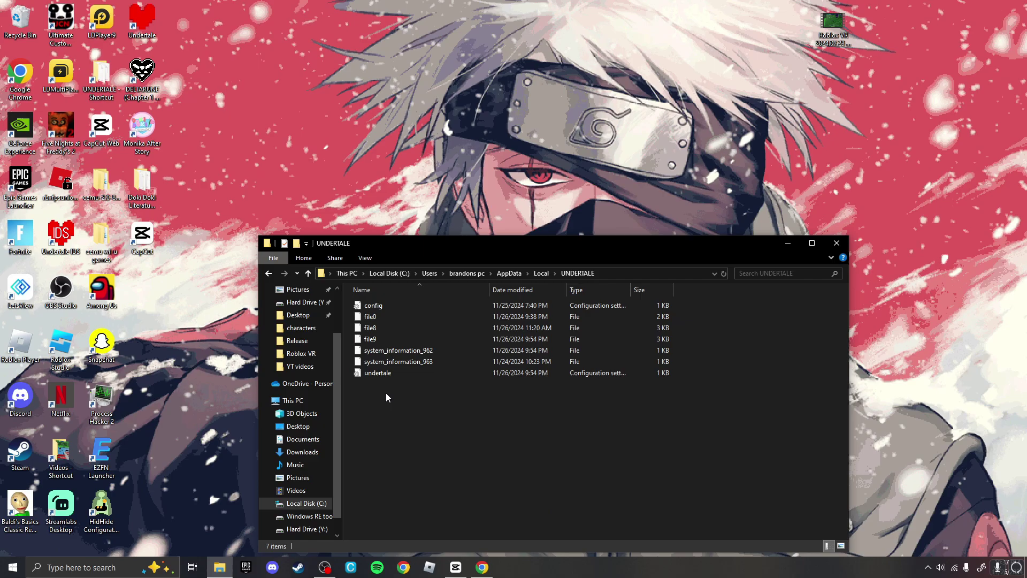
Open file0 in Notepad and snap it to the right half of the screen
double_click(398, 316)
left_click(511, 215)
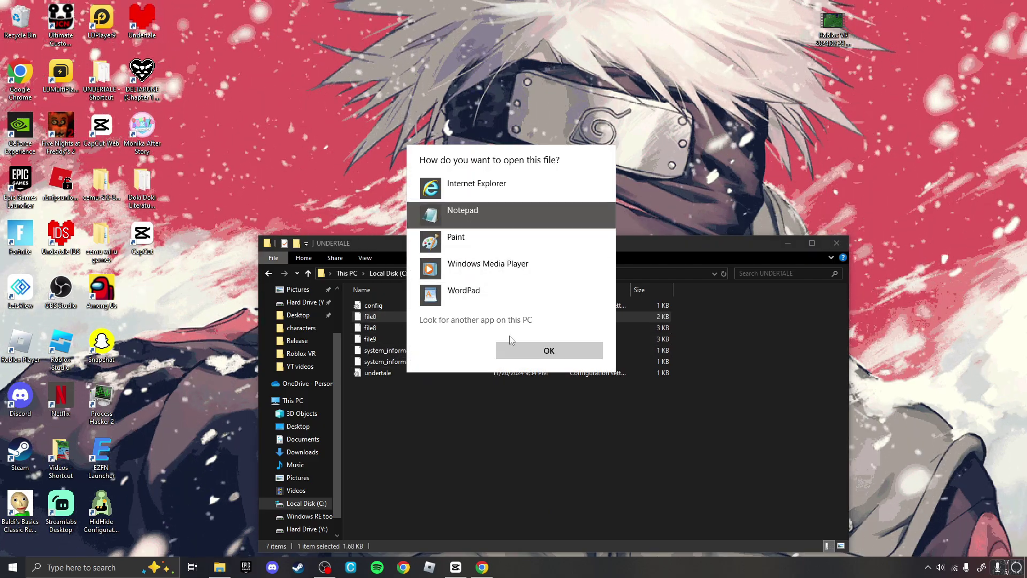
left_click(533, 352)
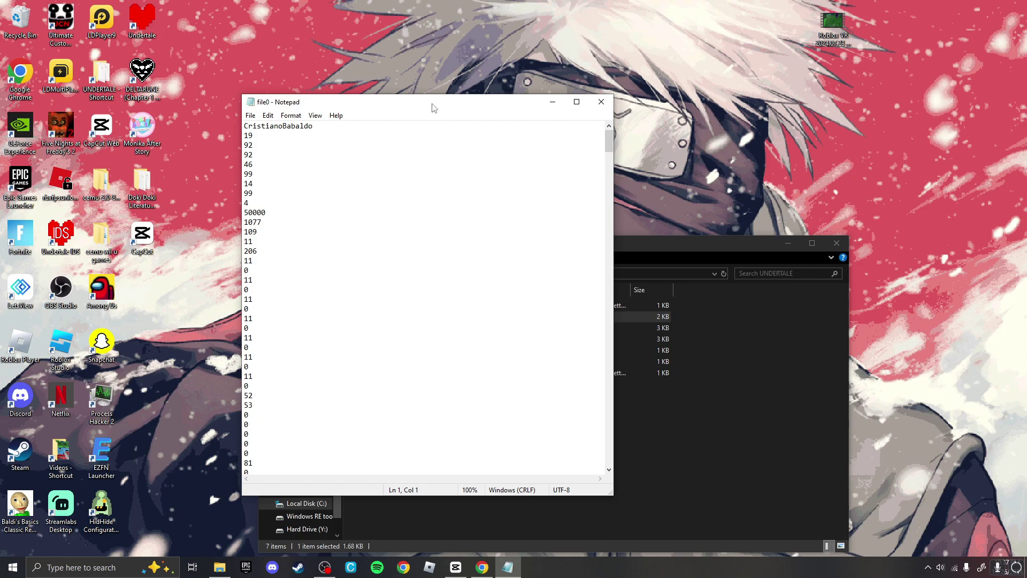
left_click_drag(432, 105, 1026, 172)
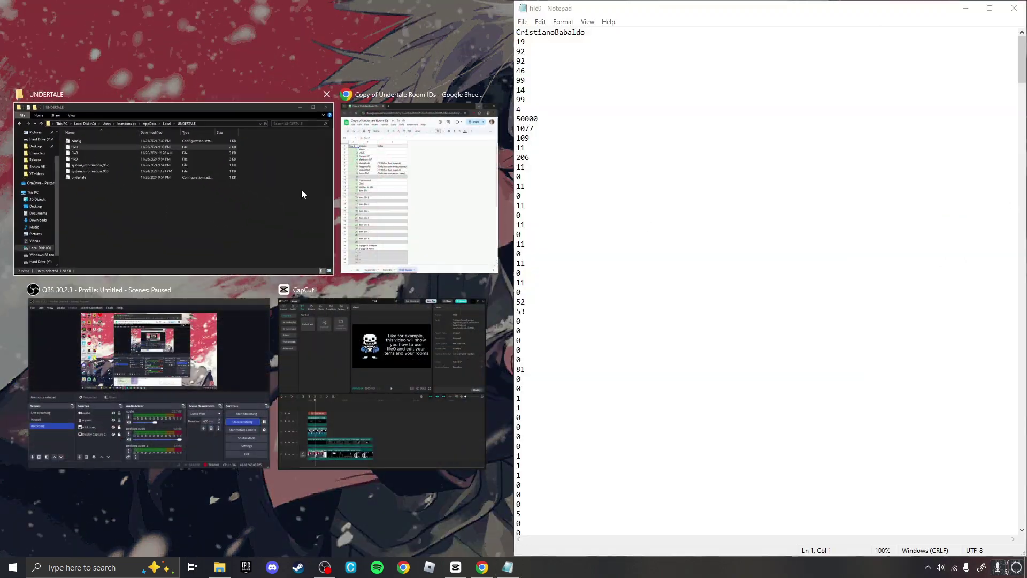
Match file0's save name, LOVE and Maximum HP lines to the guide, ending on Item IDs
left_click(353, 221)
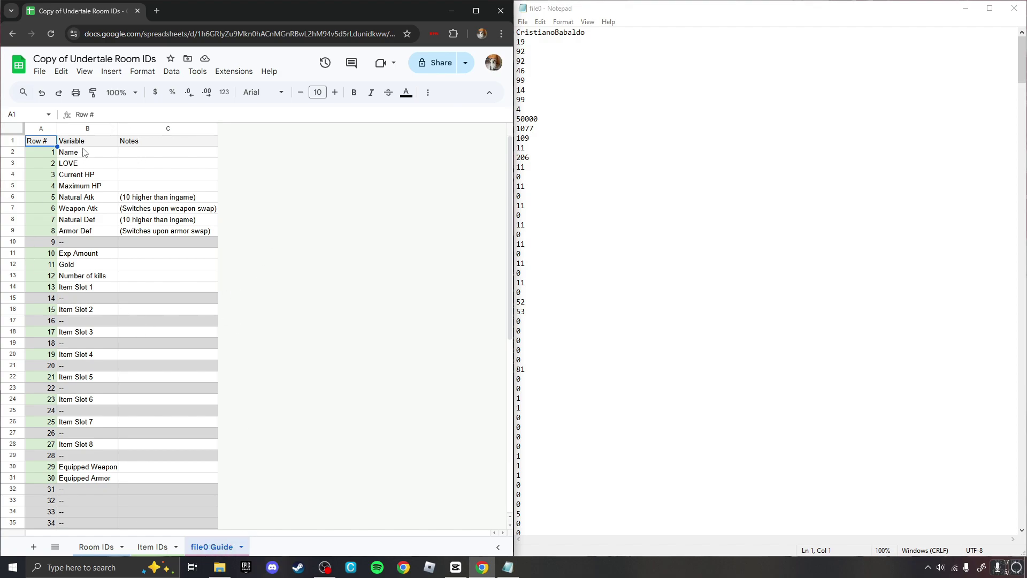
left_click(554, 32)
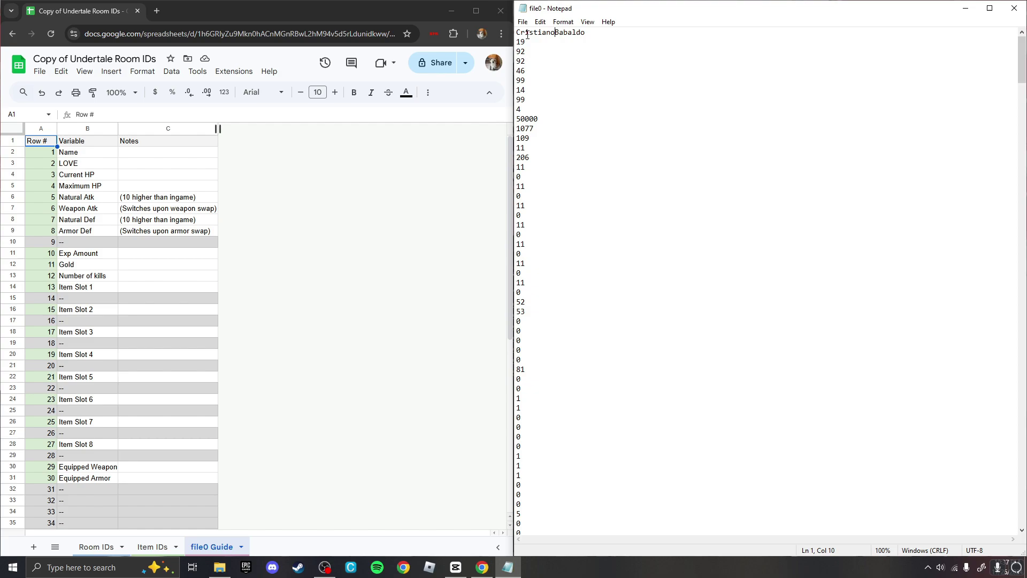
left_click(67, 163)
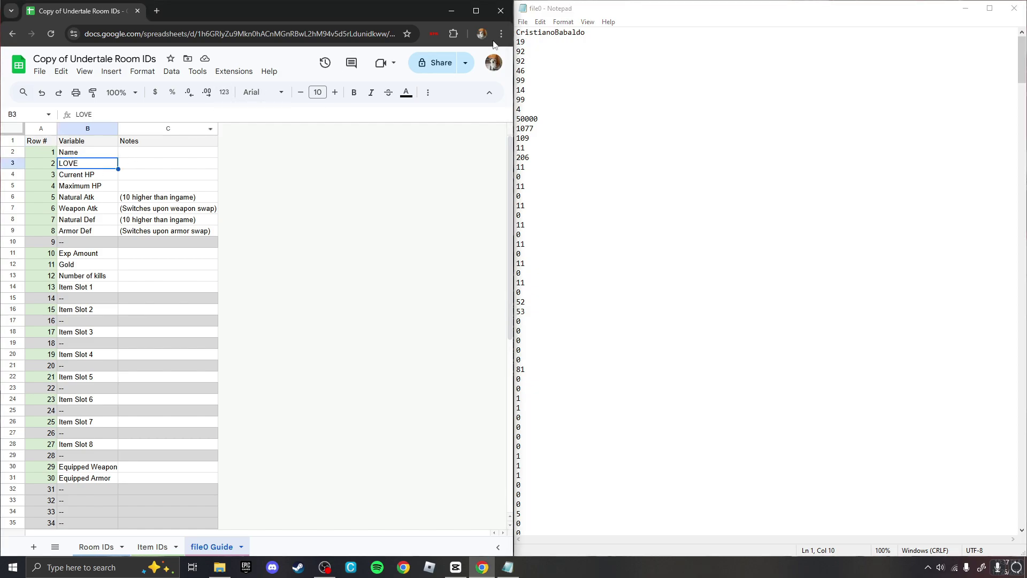
left_click(521, 42)
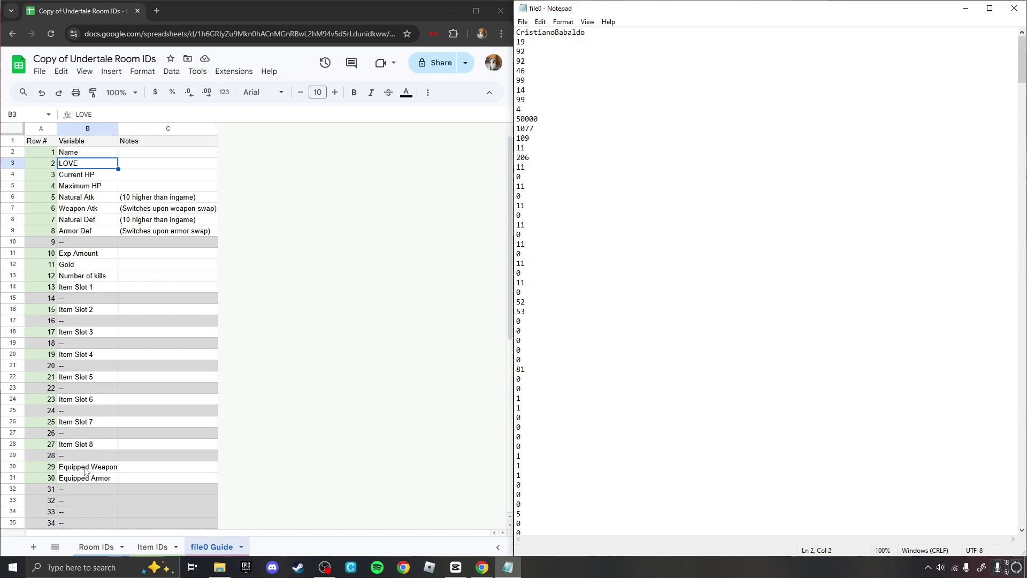
left_click(80, 186)
left_click(533, 62)
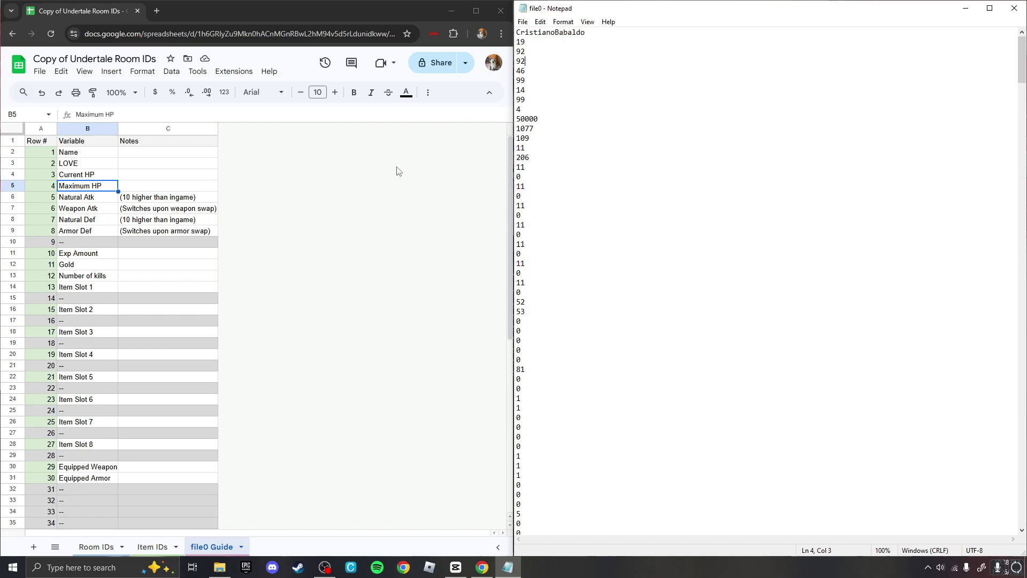
left_click(153, 547)
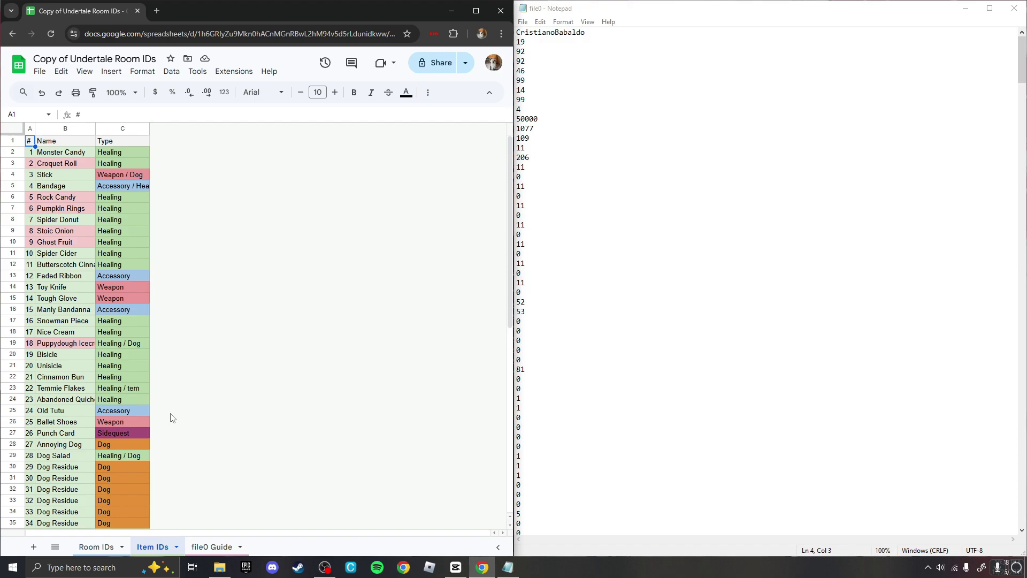
Glance at Room IDs, then match file0's save name and experience 50000 on line 10 to the guide
left_click(97, 547)
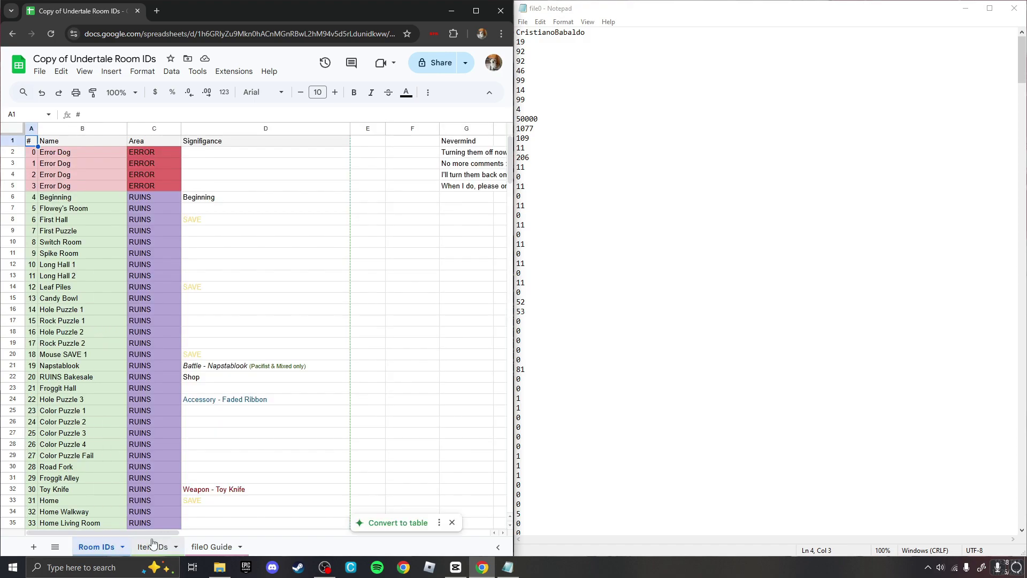
left_click(208, 546)
left_click(557, 34)
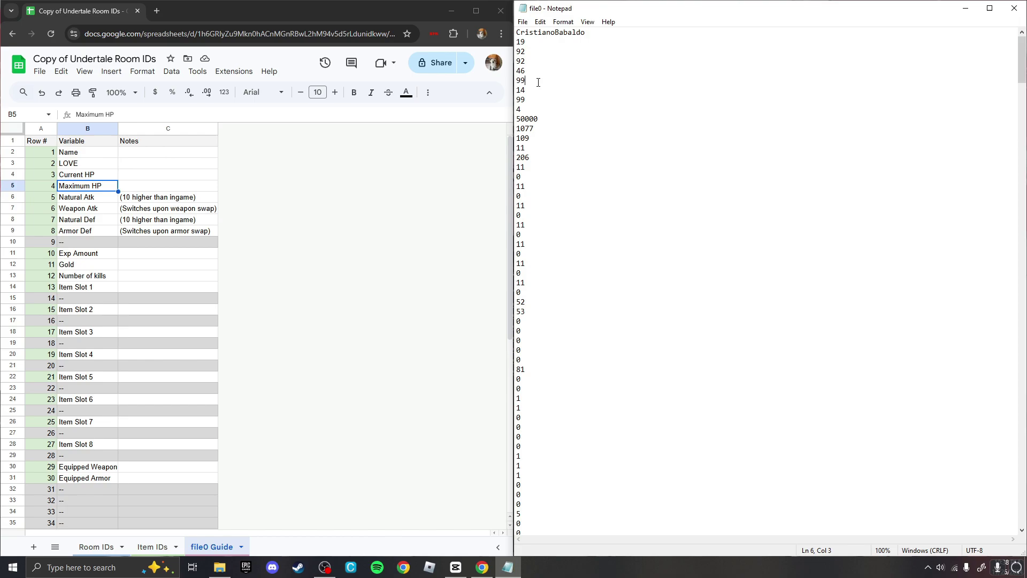
left_click(538, 120)
Scroll through the Item IDs list, then return to the file0 Guide and find line 19's item slot
left_click(158, 546)
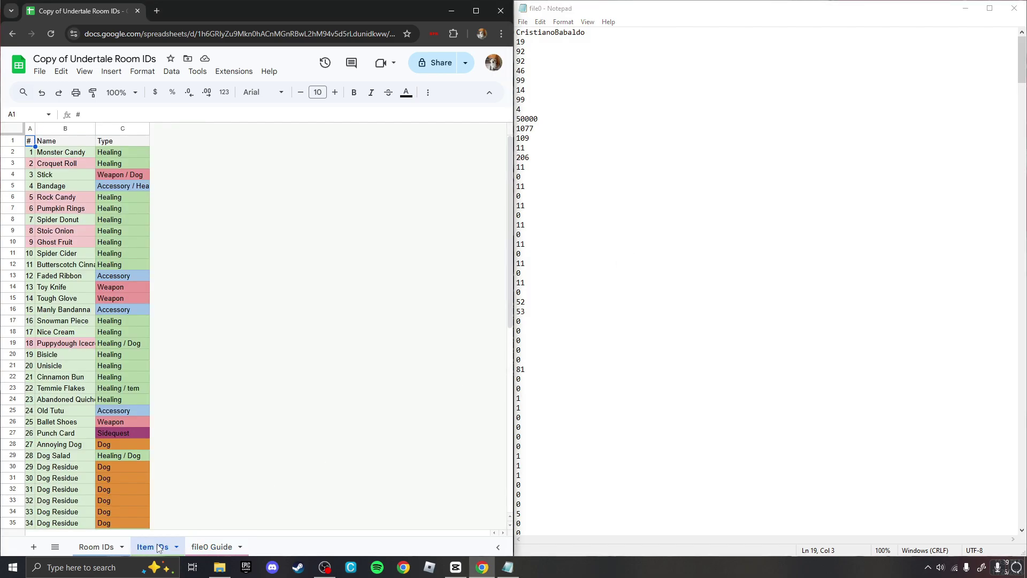
scroll(109, 373, "down", 6)
scroll(104, 407, "up", 2)
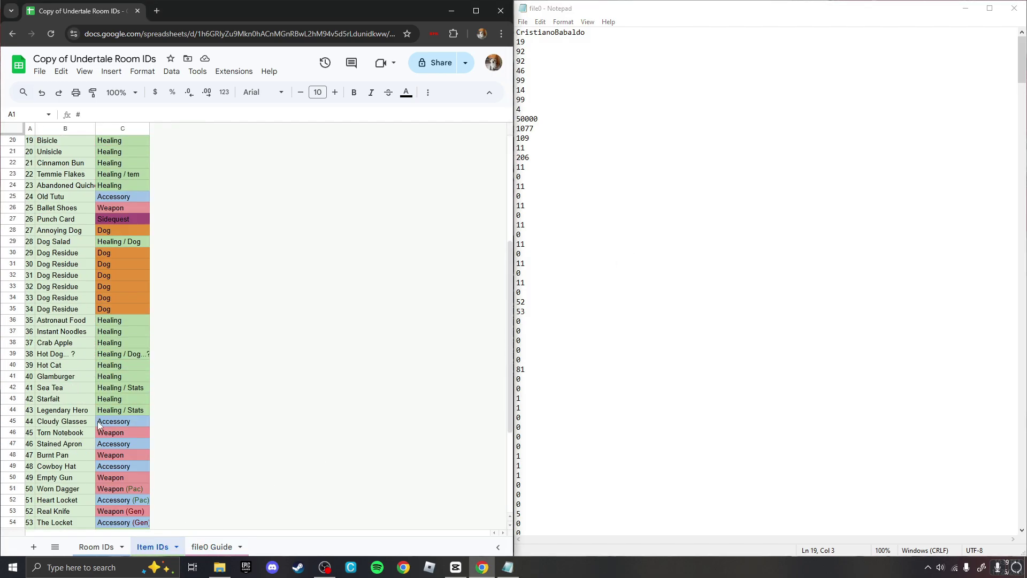
scroll(100, 440, "down", 3)
scroll(204, 444, "up", 4)
left_click(212, 547)
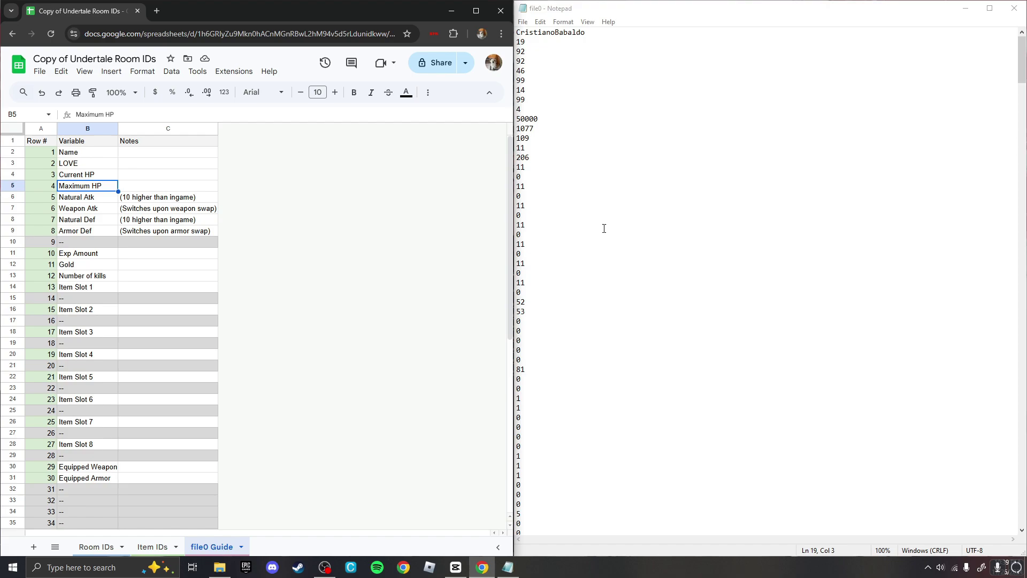
left_click(1024, 73)
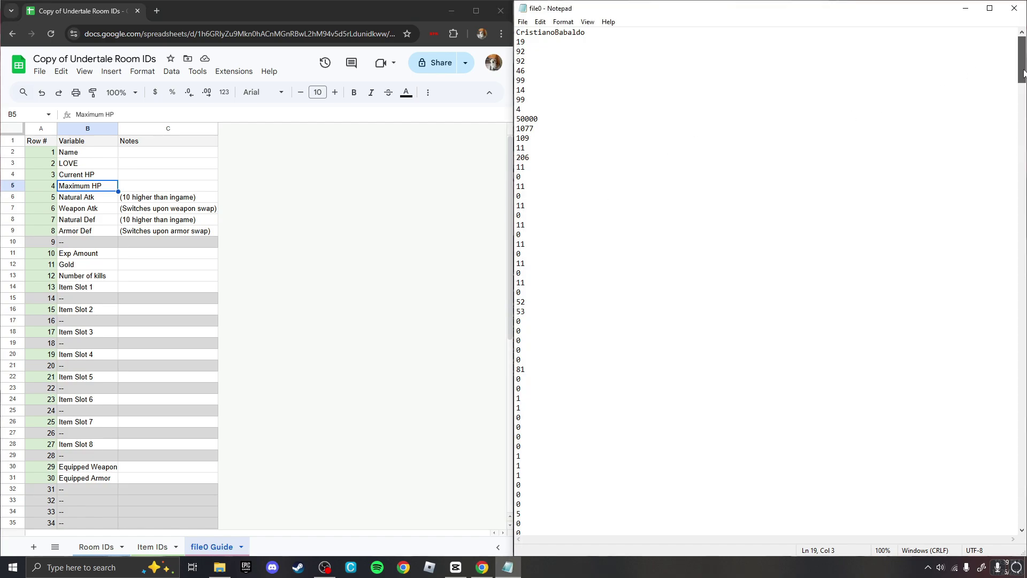
left_click_drag(1024, 73, 1024, 517)
Look up file0's room value 231 on Room IDs, finding Last Corridor (New Home) in D233
left_click(531, 515)
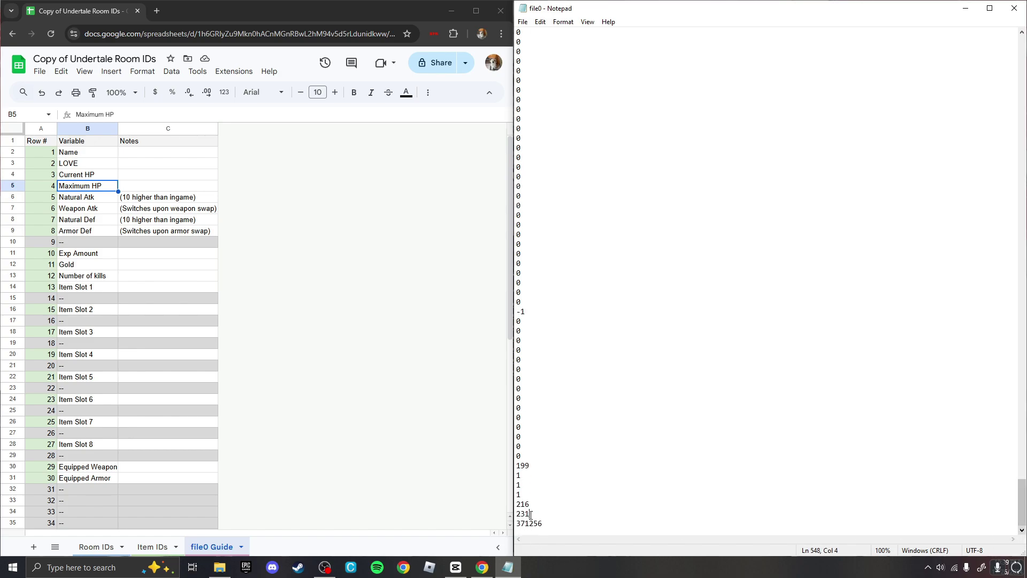
left_click_drag(514, 522, 516, 513)
left_click(247, 298)
scroll(180, 318, "down", 6)
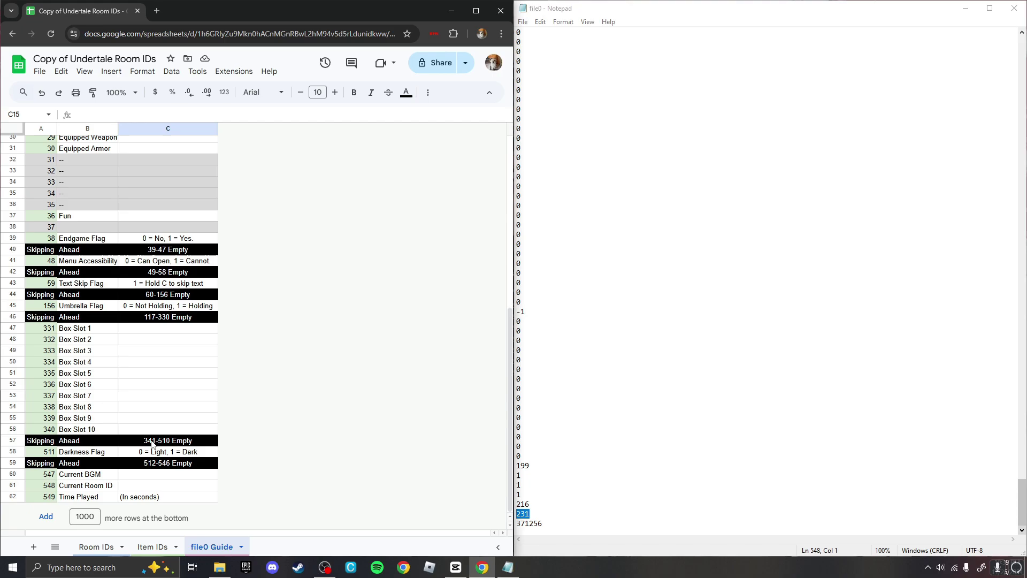
left_click(96, 547)
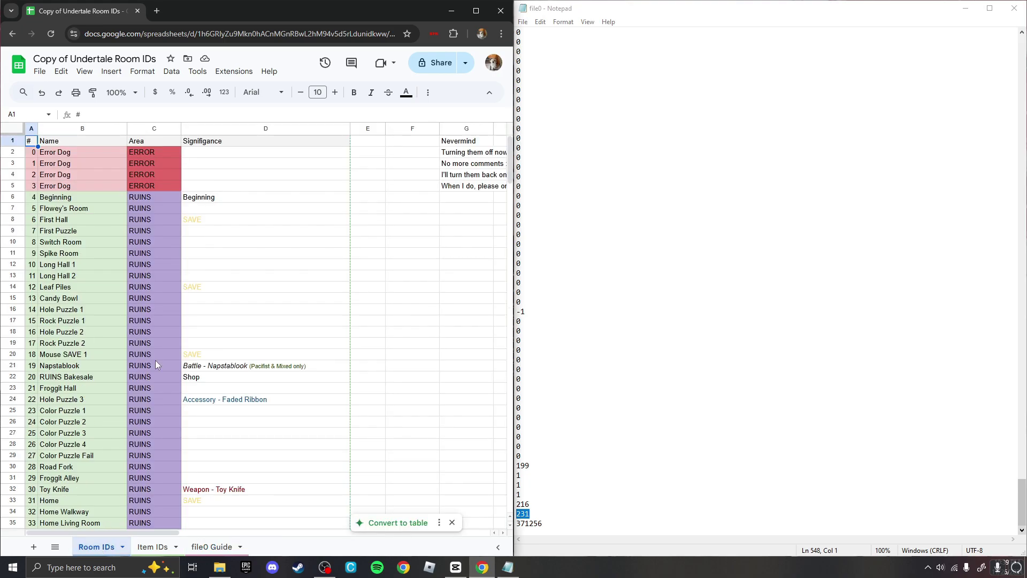
scroll(150, 364, "down", 15)
scroll(144, 370, "down", 20)
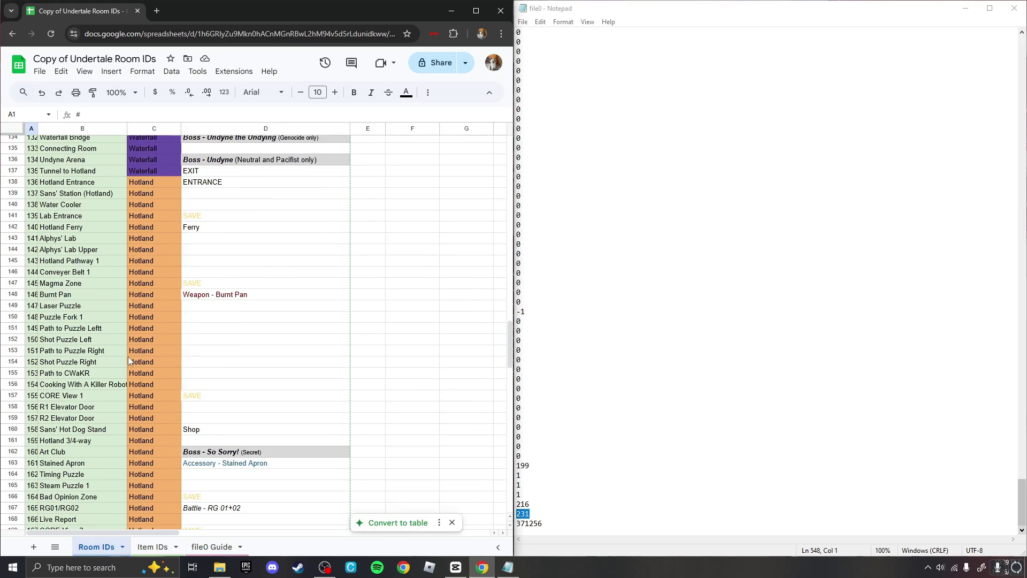
scroll(106, 360, "down", 2)
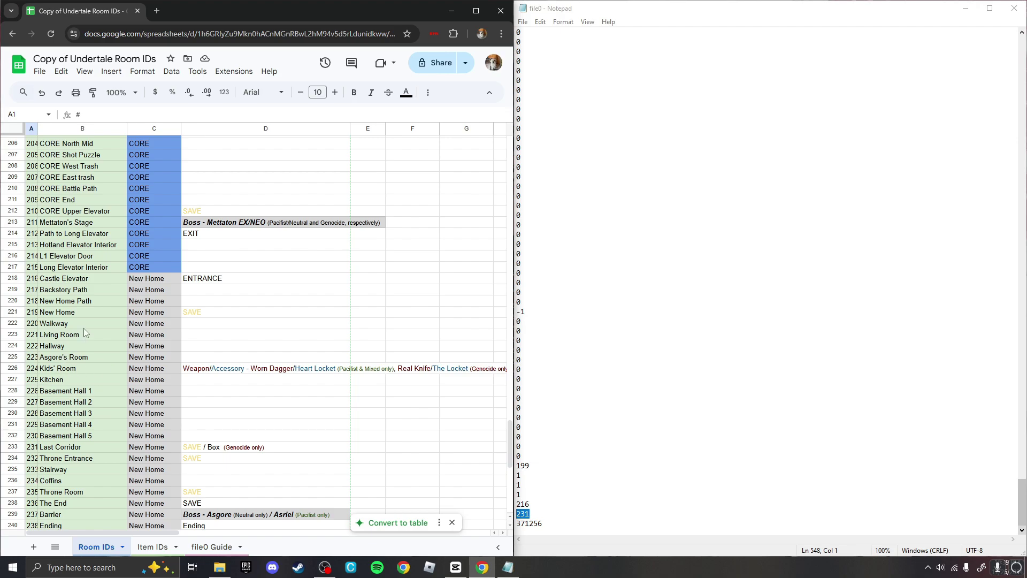
left_click(241, 450)
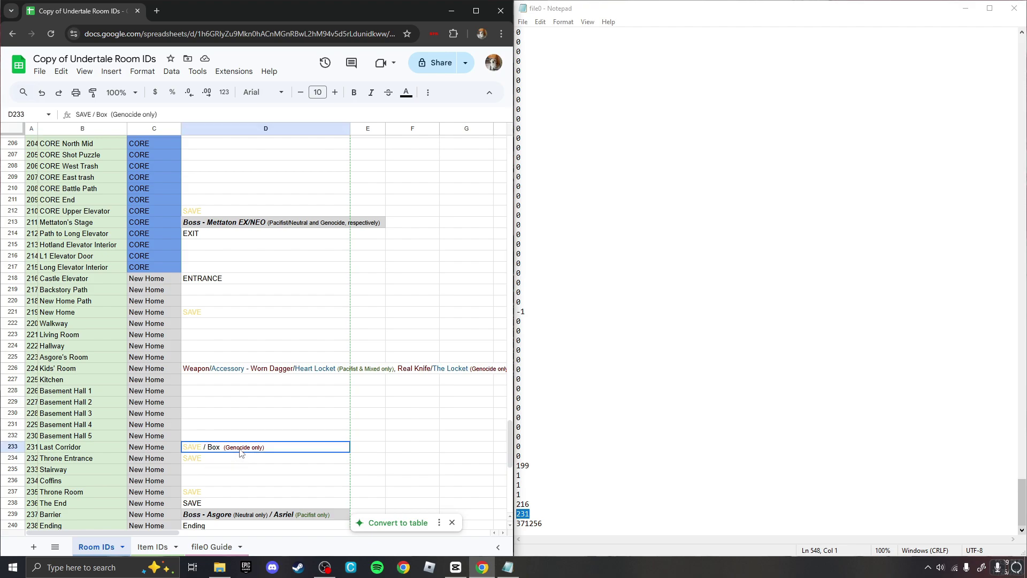
double_click(240, 450)
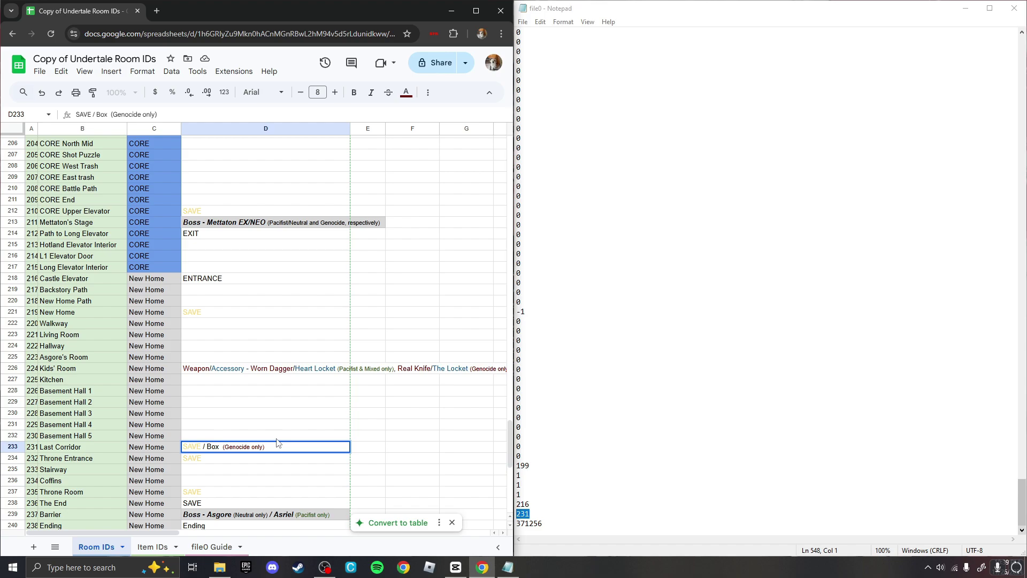
left_click(527, 418)
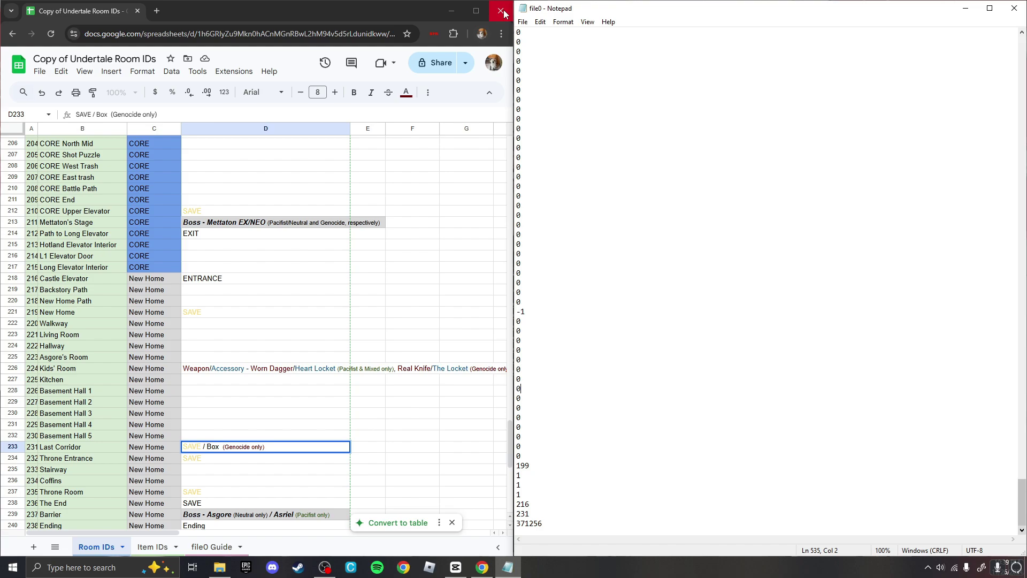
Save the edited file0 in Notepad
left_click(540, 22)
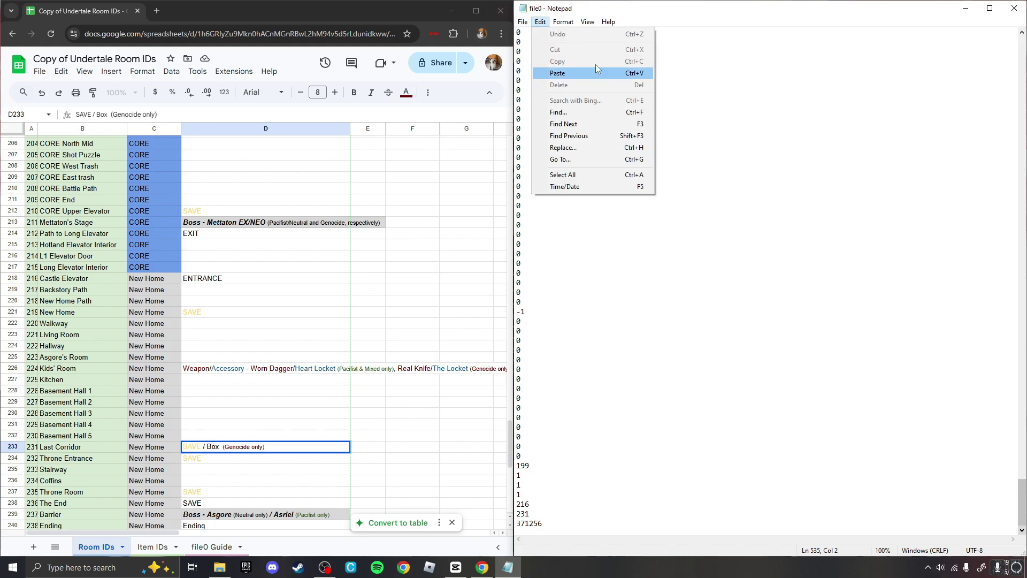
left_click(522, 22)
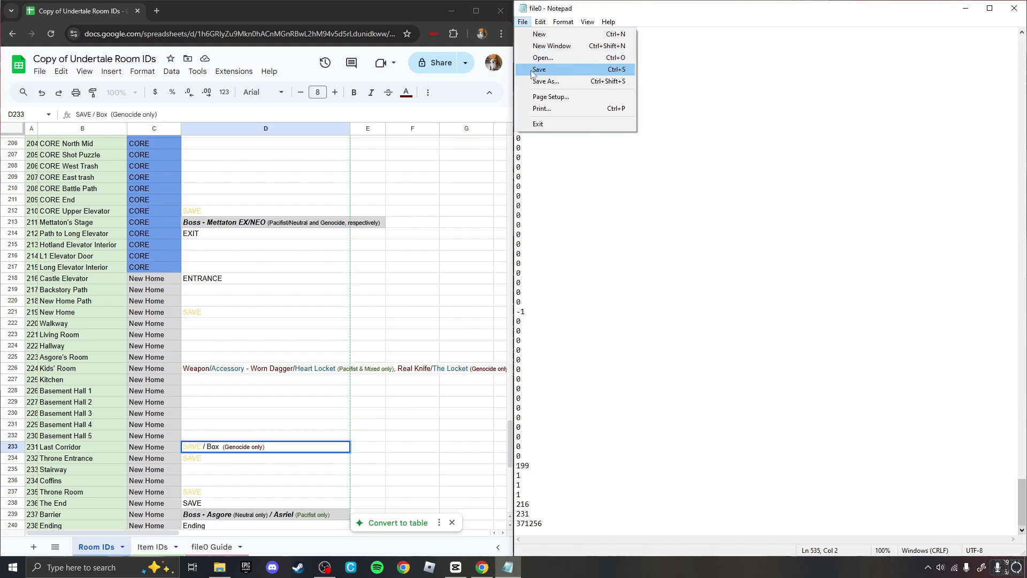
left_click(535, 69)
Close Notepad and Chrome, leaving the spreadsheet page, and launch Undertale from the desktop
left_click(1023, 9)
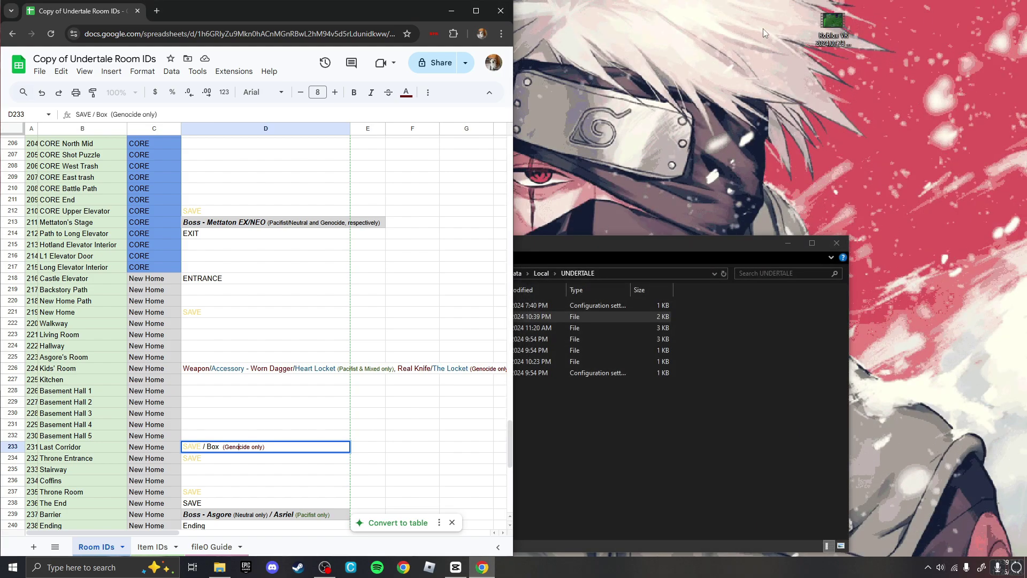
left_click(500, 11)
left_click(321, 102)
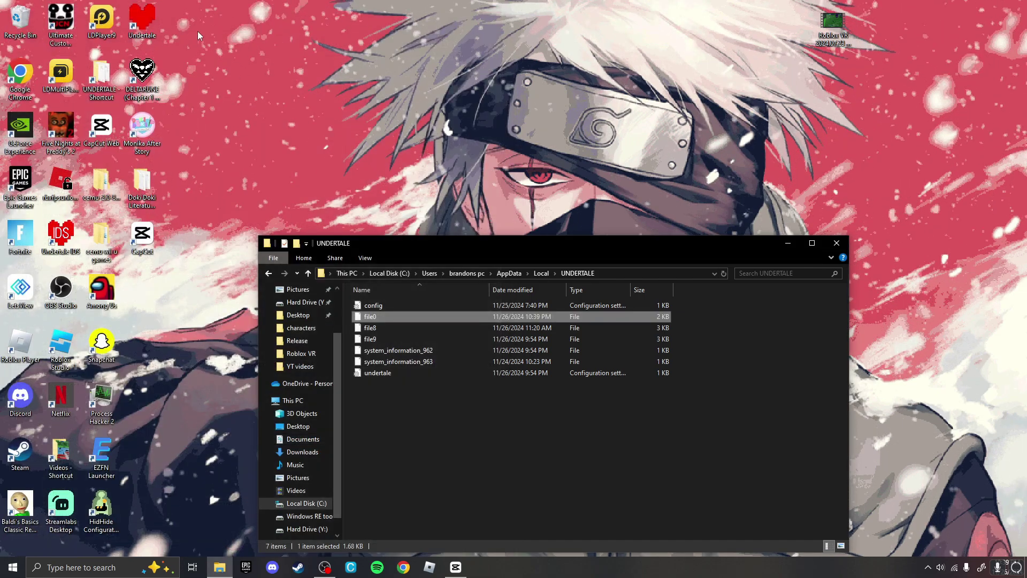
double_click(158, 31)
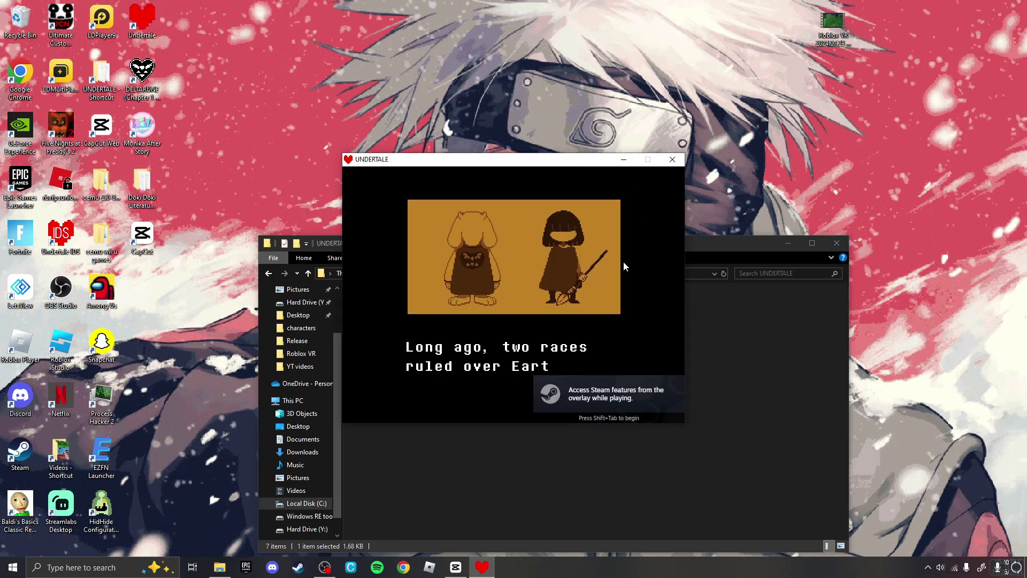
Continue the saved game and walk right through the Last Corridor until Sans speaks
key("z")
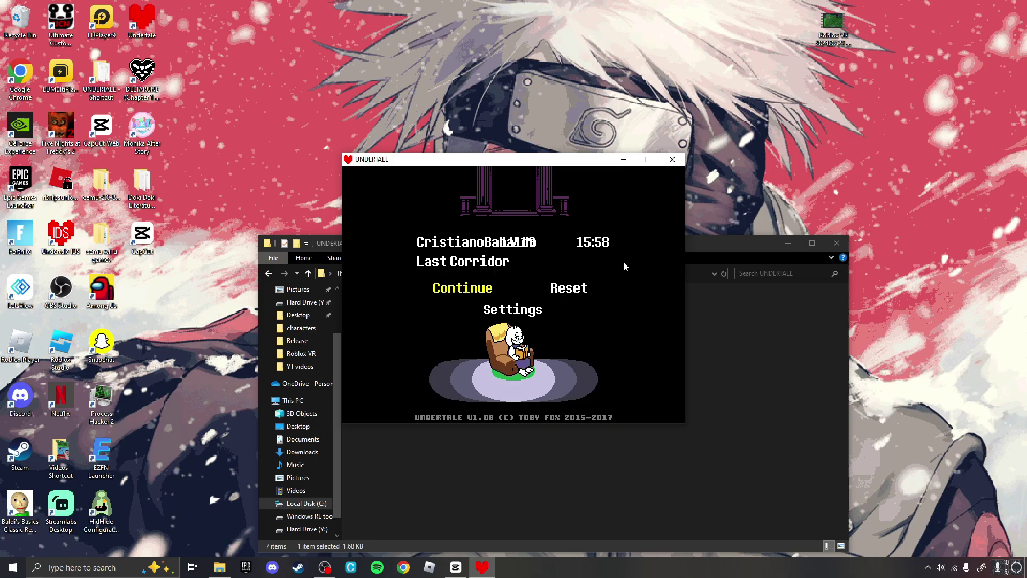
key("z")
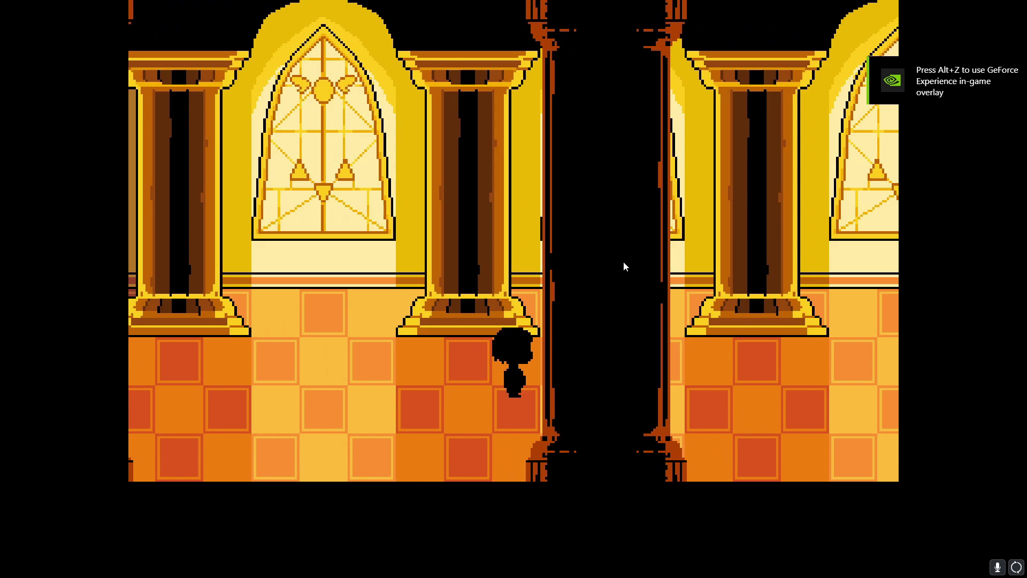
key("Right")
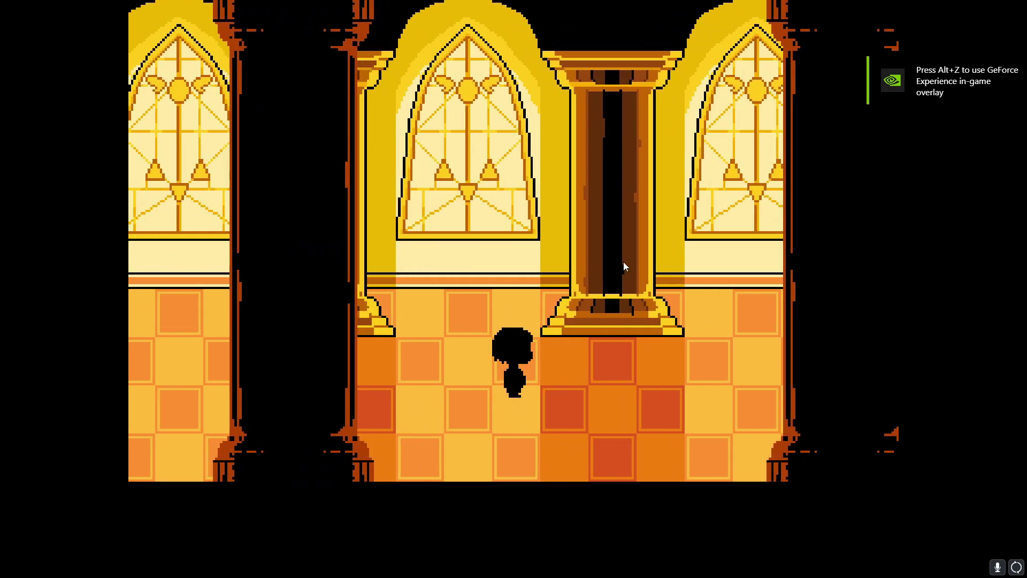
key("Down")
key("Right")
key("Up")
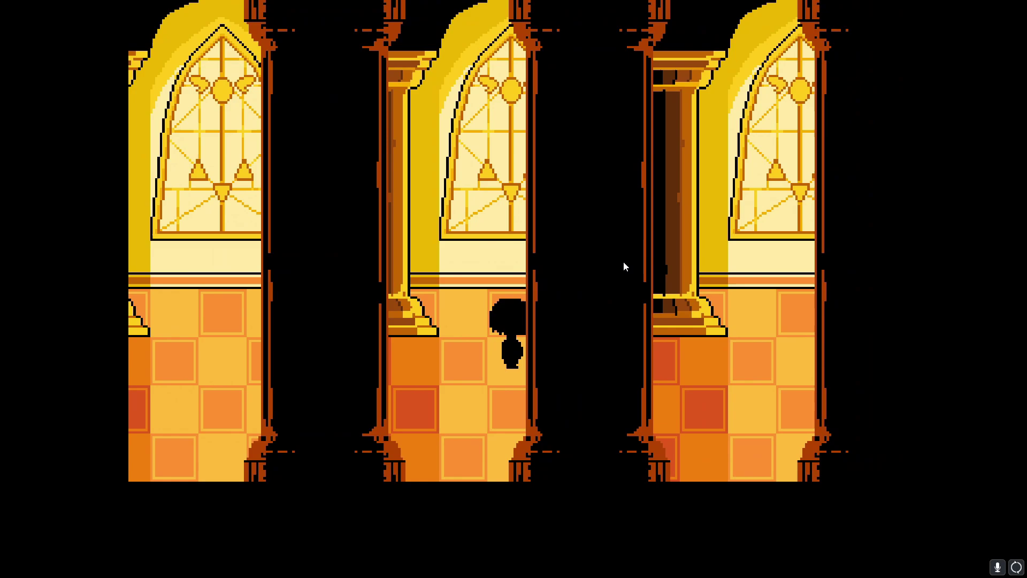
key("Right")
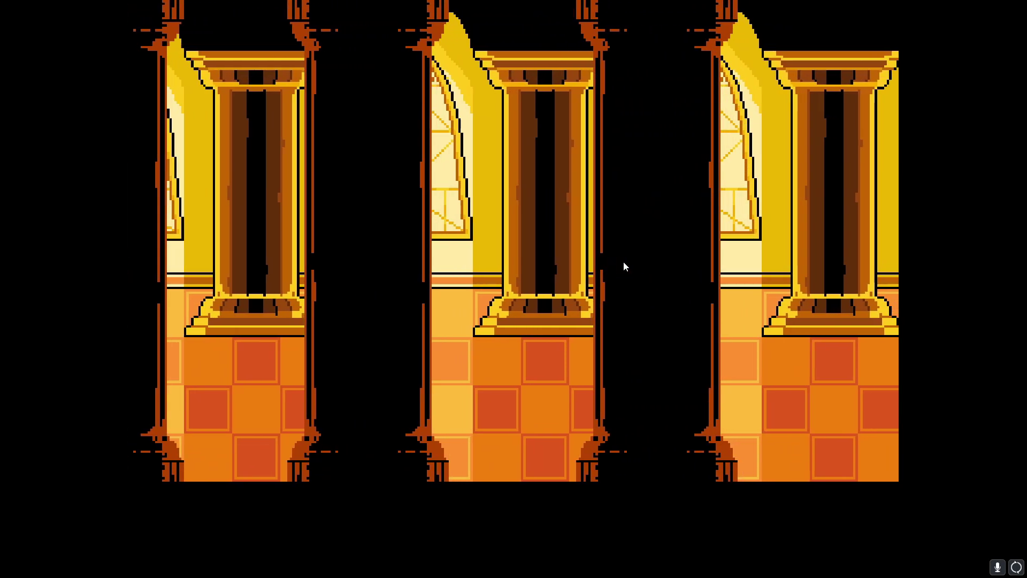
key("Right")
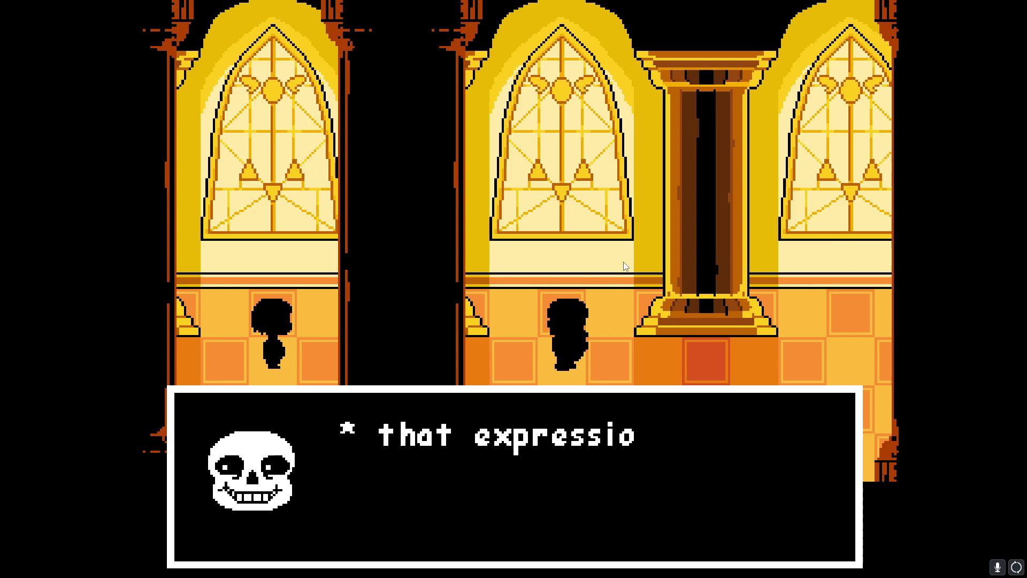
key("z")
key("z")
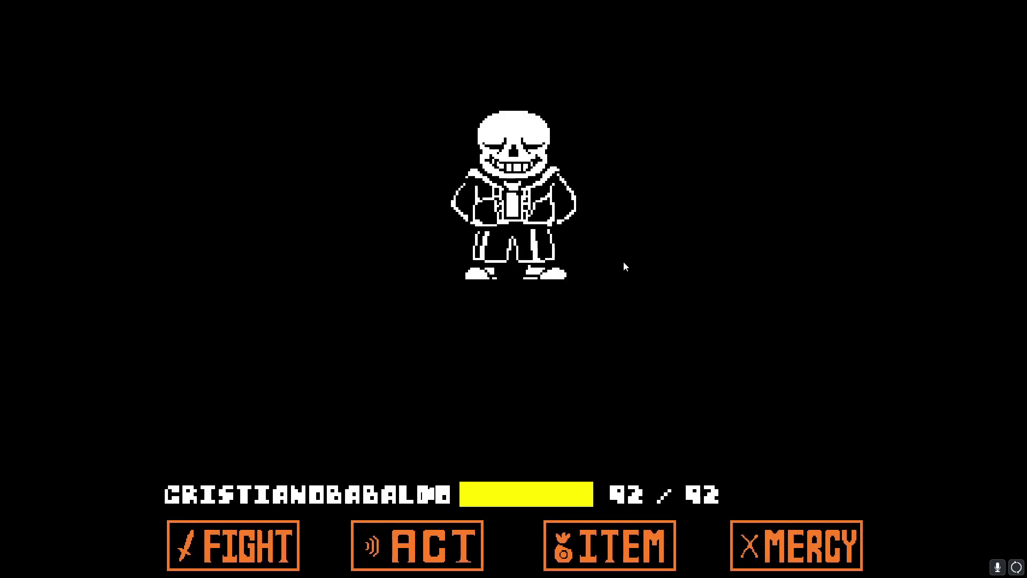
Finish Sans's dialogue and dodge his rising bones and Gaster Blaster beams with the arrow keys
key("z")
key("Up")
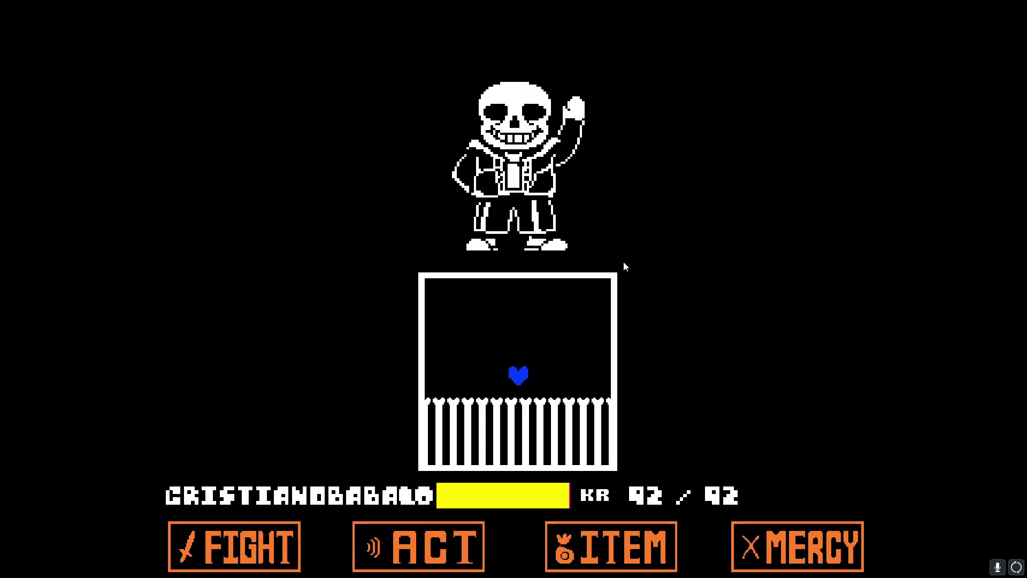
key("Up")
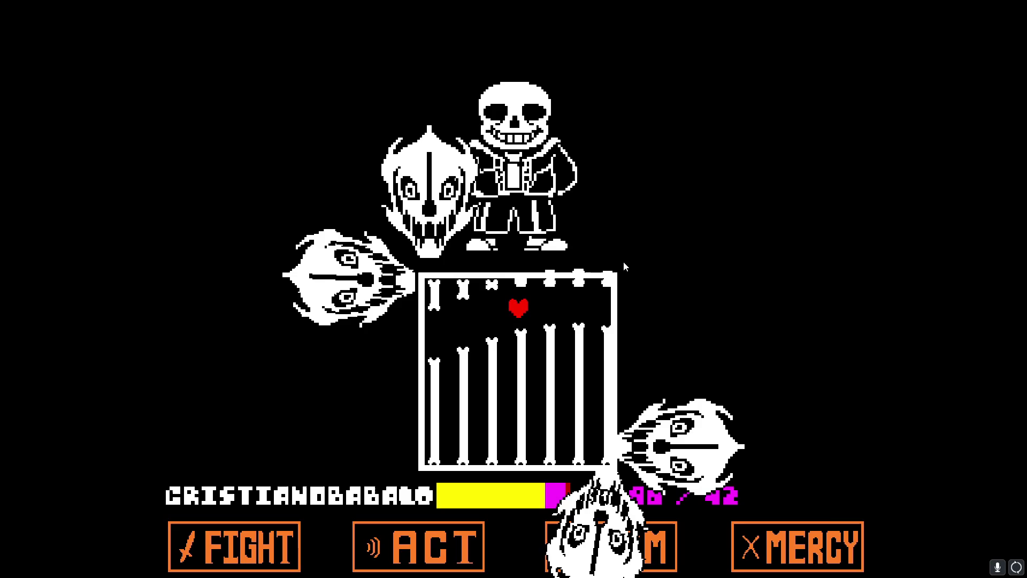
key("Down")
key("Up")
key("Down")
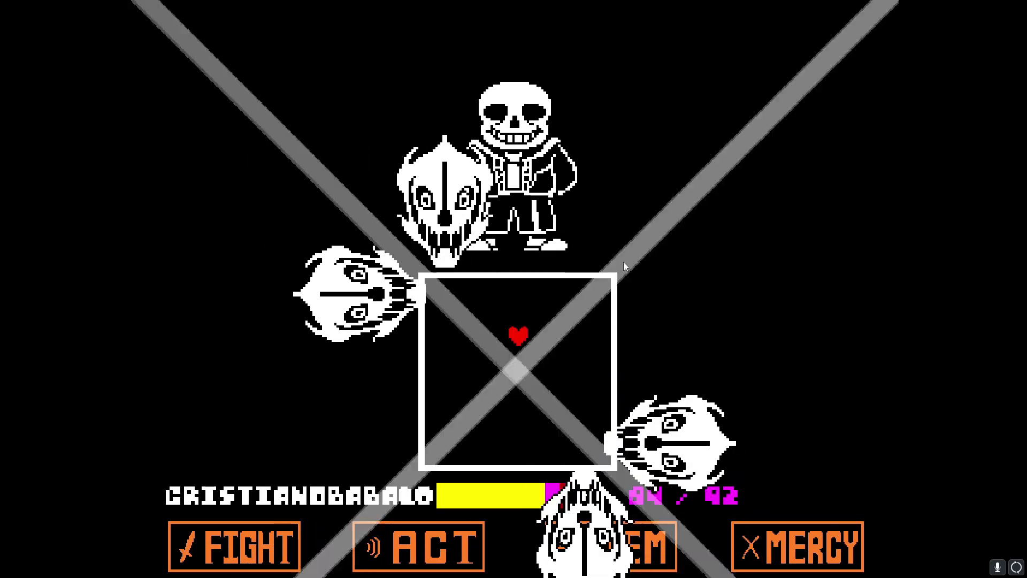
key("Down")
key("Up")
key("Left")
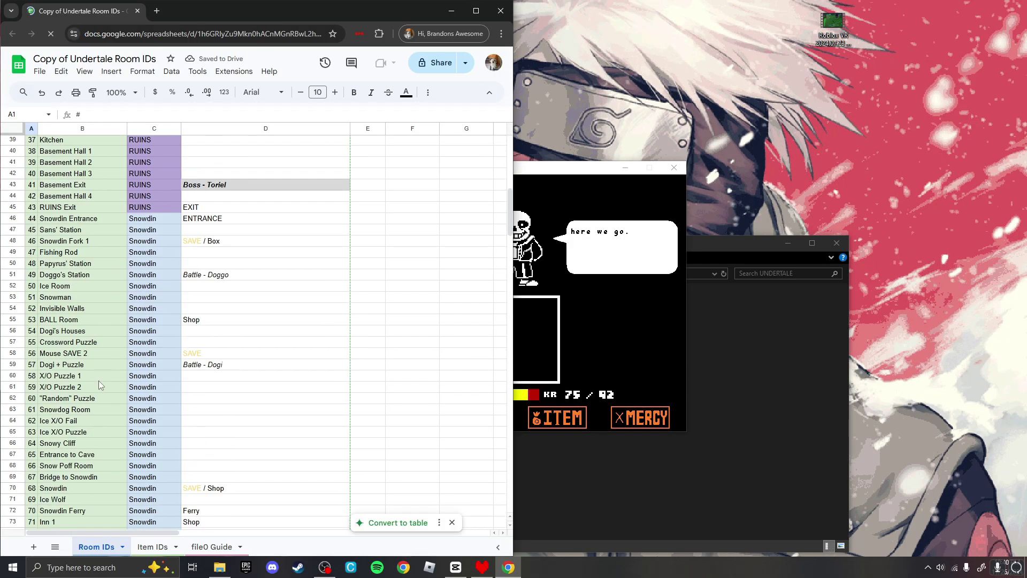
View the Item IDs sheet, then return to the file0 Guide sheet
left_click(155, 551)
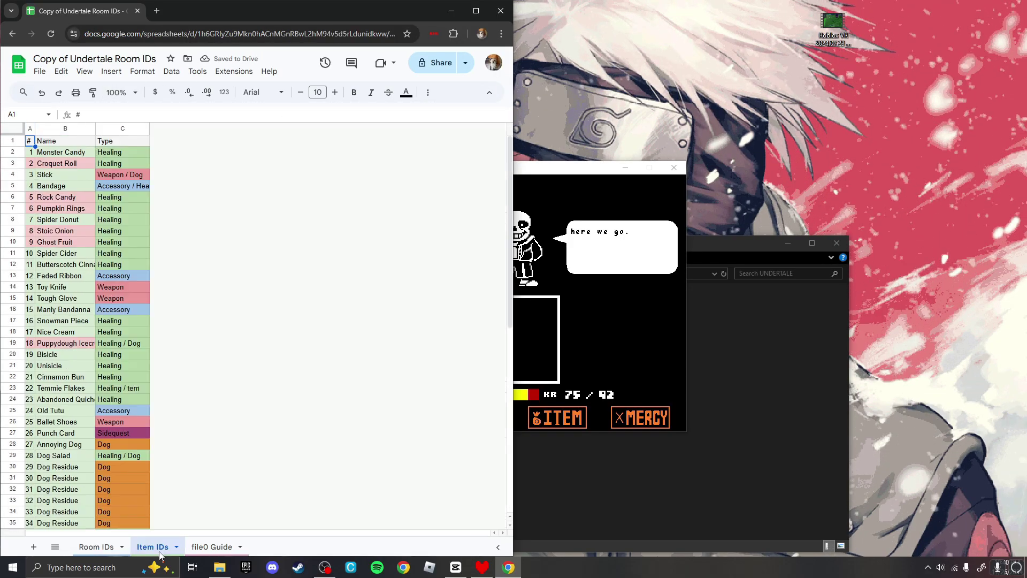
left_click(208, 547)
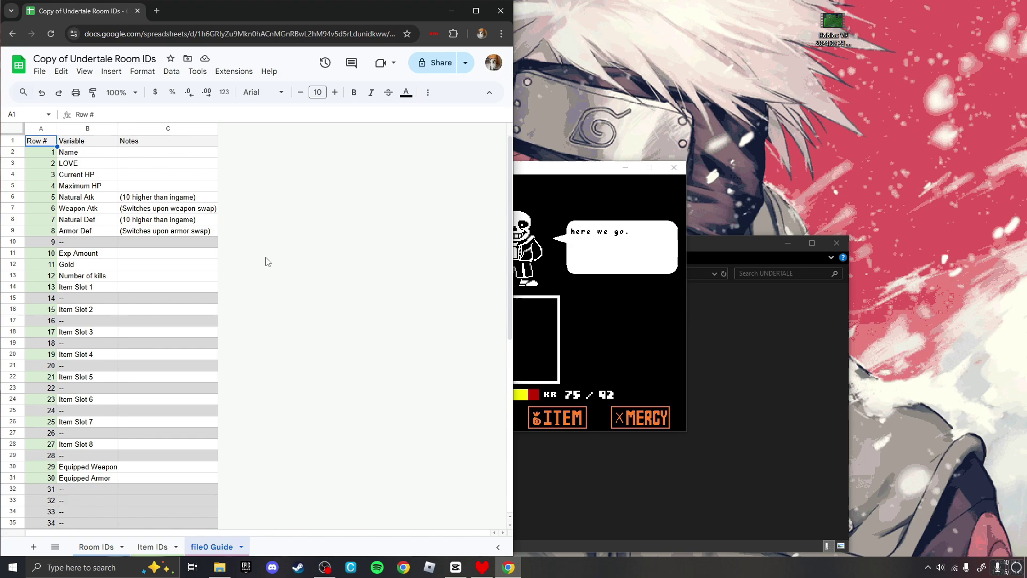